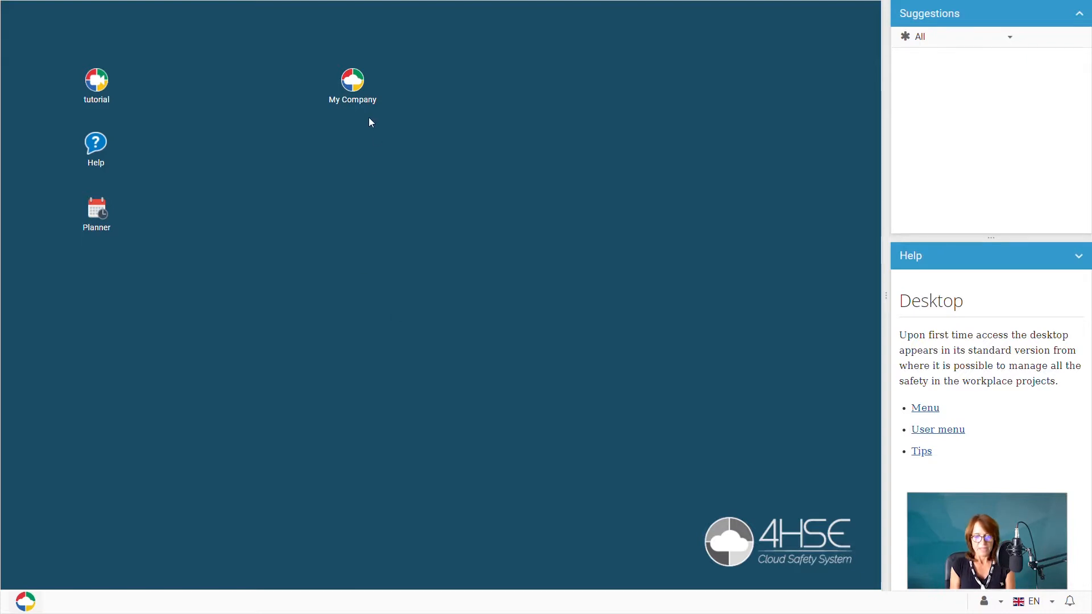
- Open the safety organisation chart of the Los Angeles location in the My Company project
double_click(353, 78)
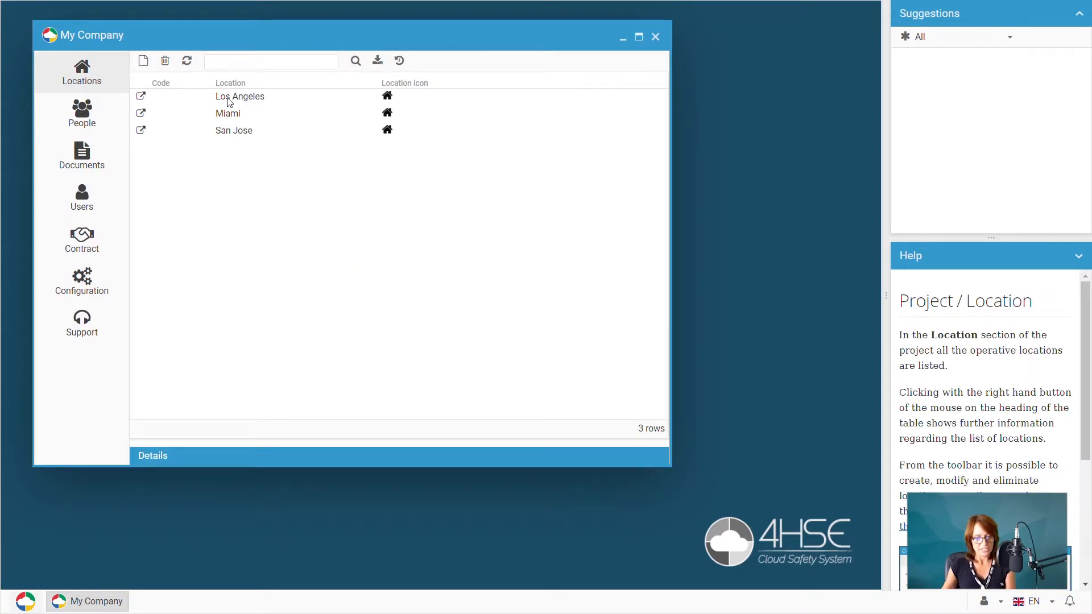
click(229, 102)
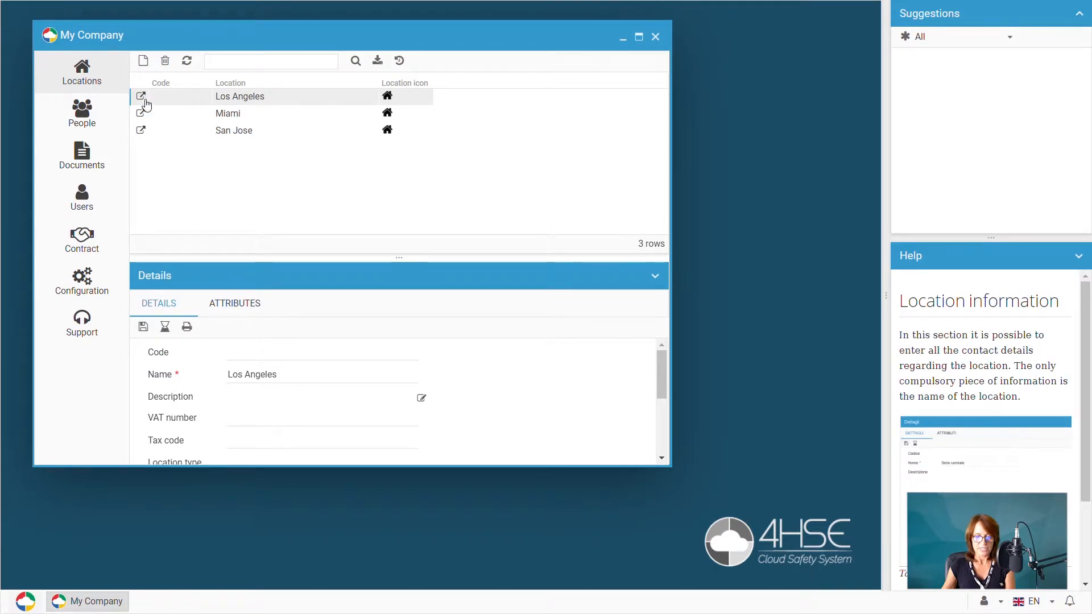
click(141, 97)
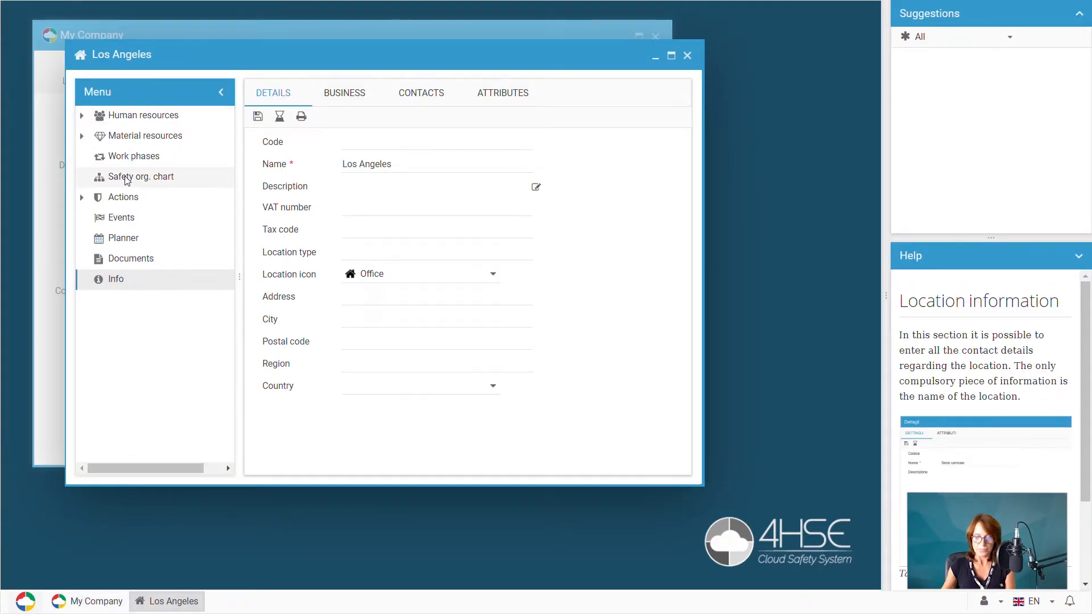
click(127, 177)
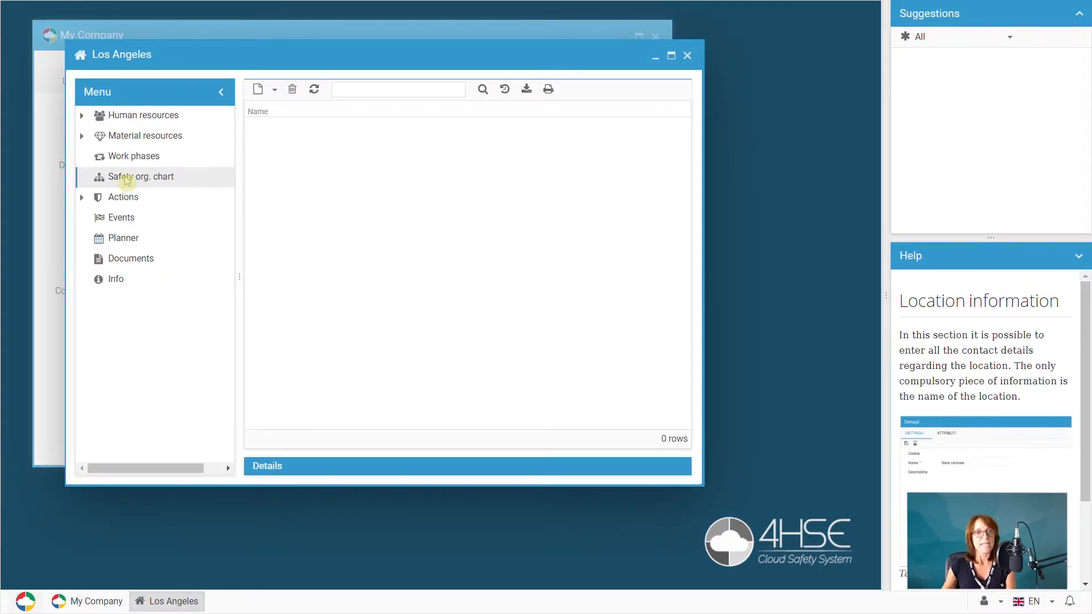
- Add the standard role SR003 HSE General Manager to the chart, sorting the available roles by descending code to find it
click(275, 91)
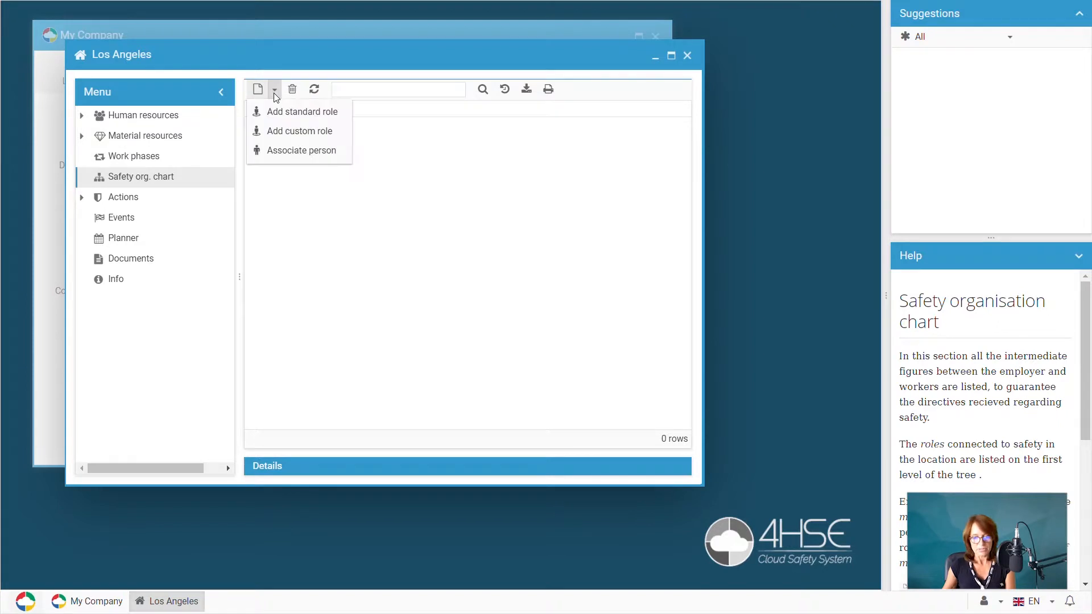
click(312, 113)
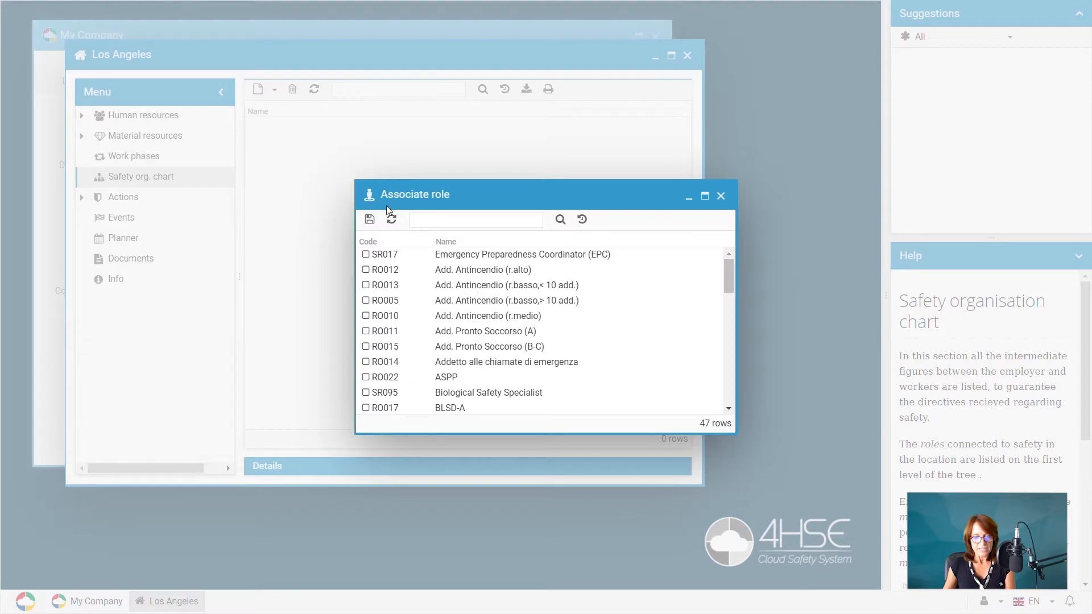
click(383, 242)
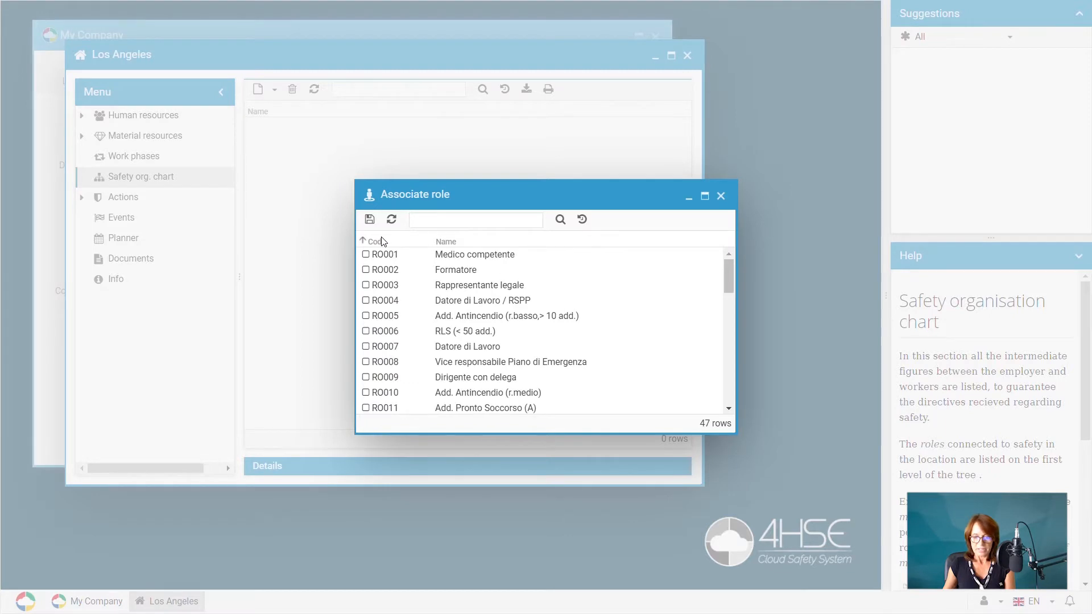
click(381, 241)
scroll(483, 317, down, 3)
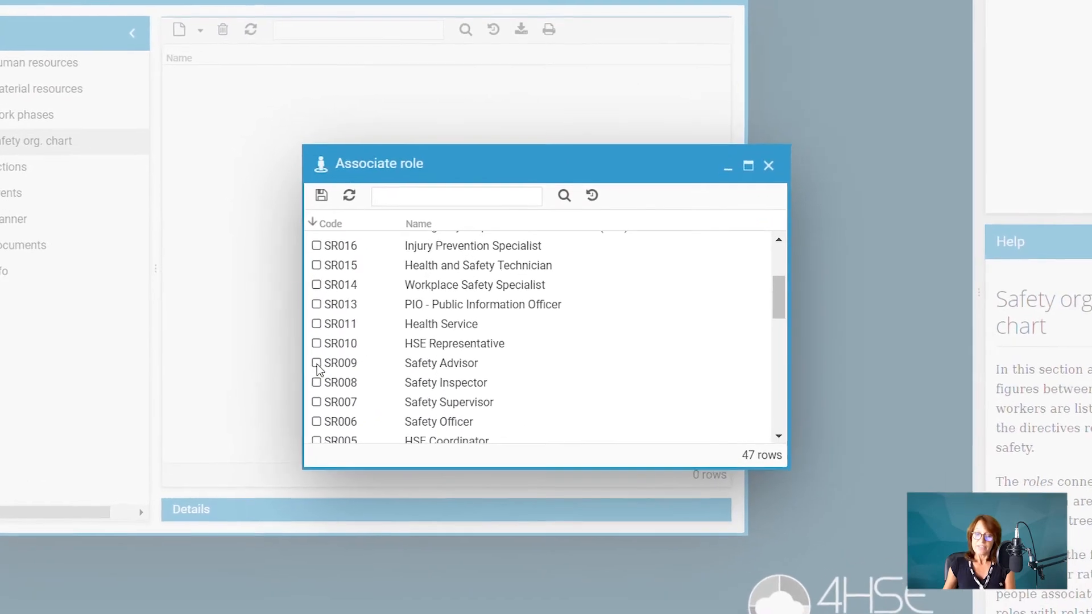
scroll(344, 398, down, 3)
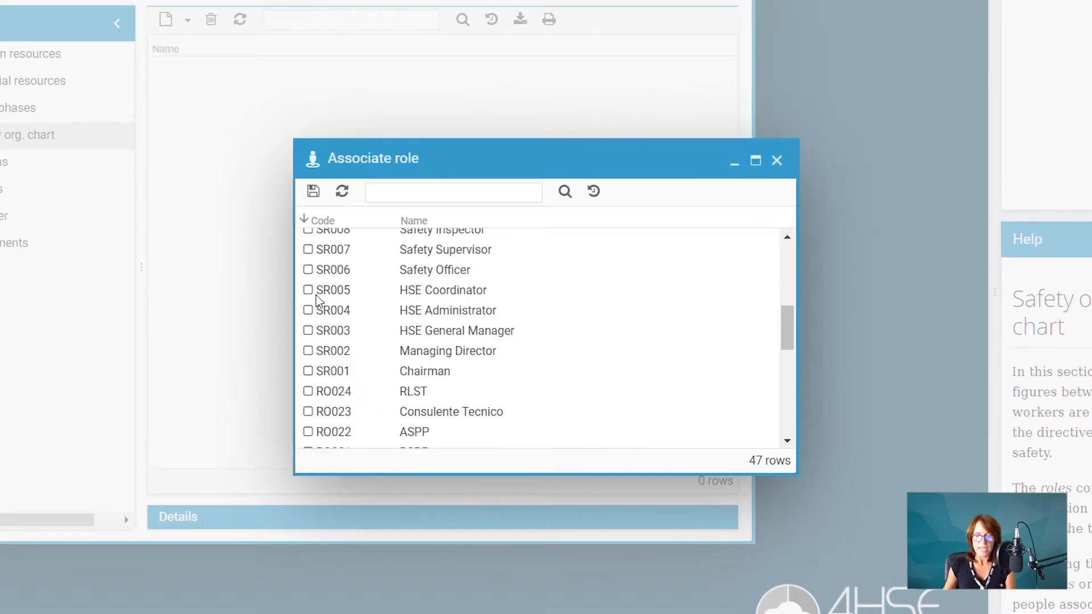
click(307, 330)
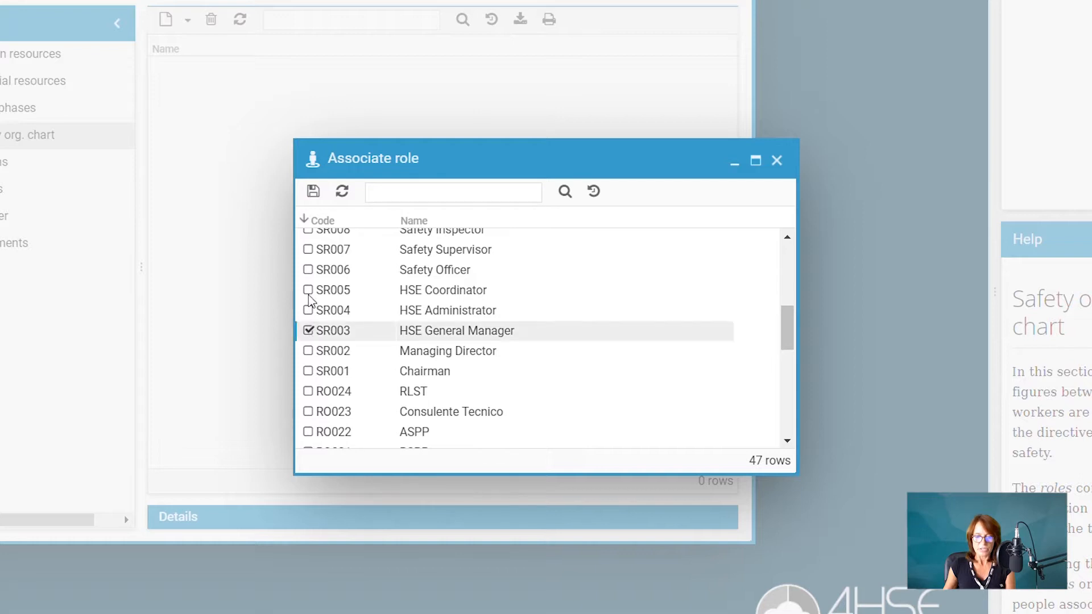
click(312, 191)
- Create and save a custom role named Maintenance Officer in the safety organisation chart
click(188, 20)
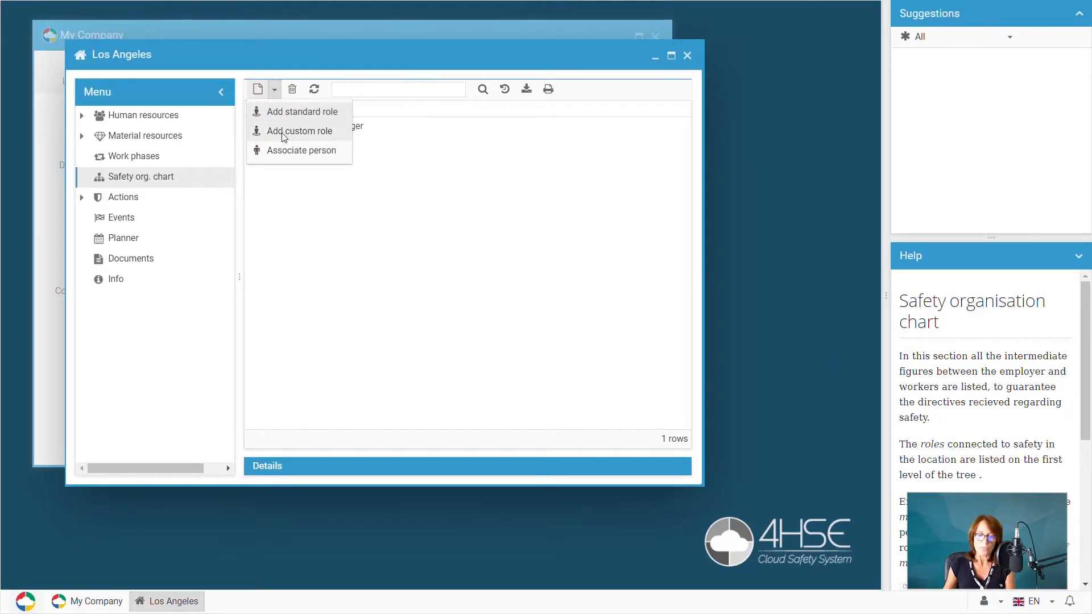
click(281, 132)
click(495, 272)
text(Mai)
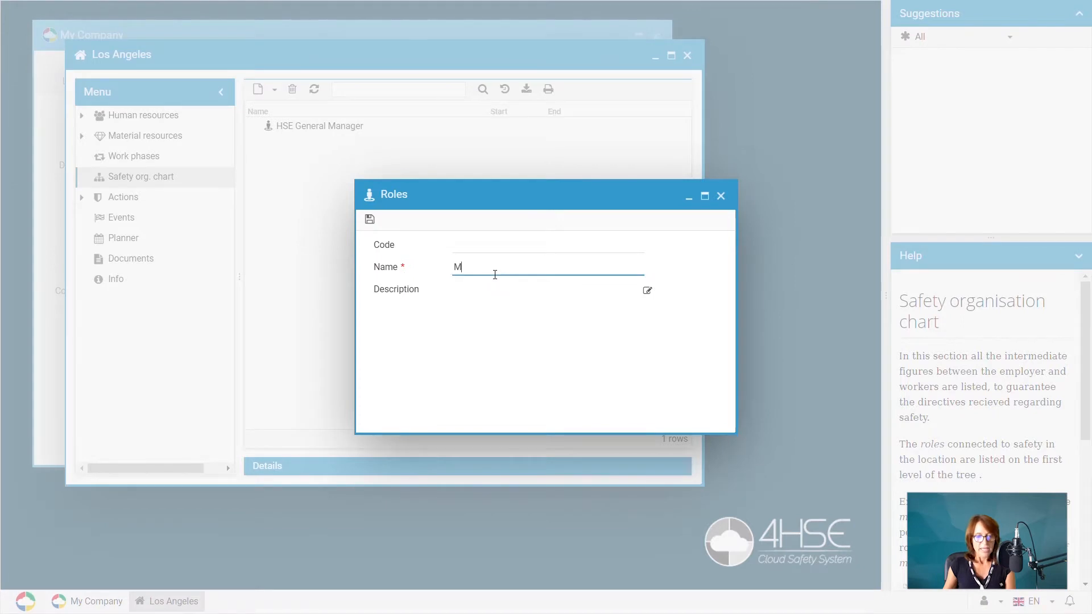
text(ntenance)
text( Office)
text(r)
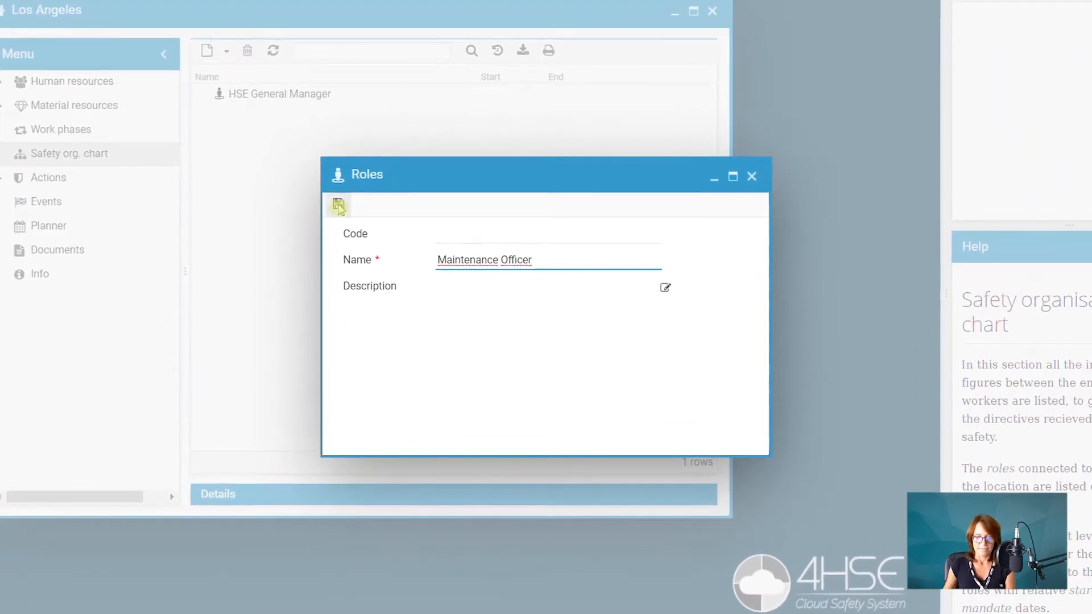
click(339, 206)
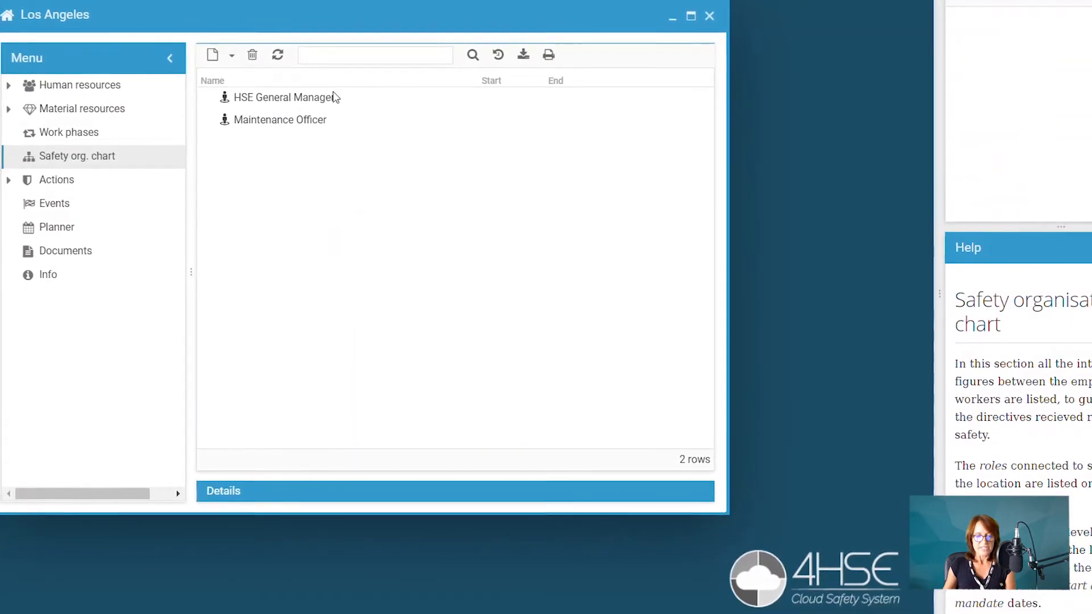
- Associate only the second listed person with the HSE General Manager role and save the association
click(280, 127)
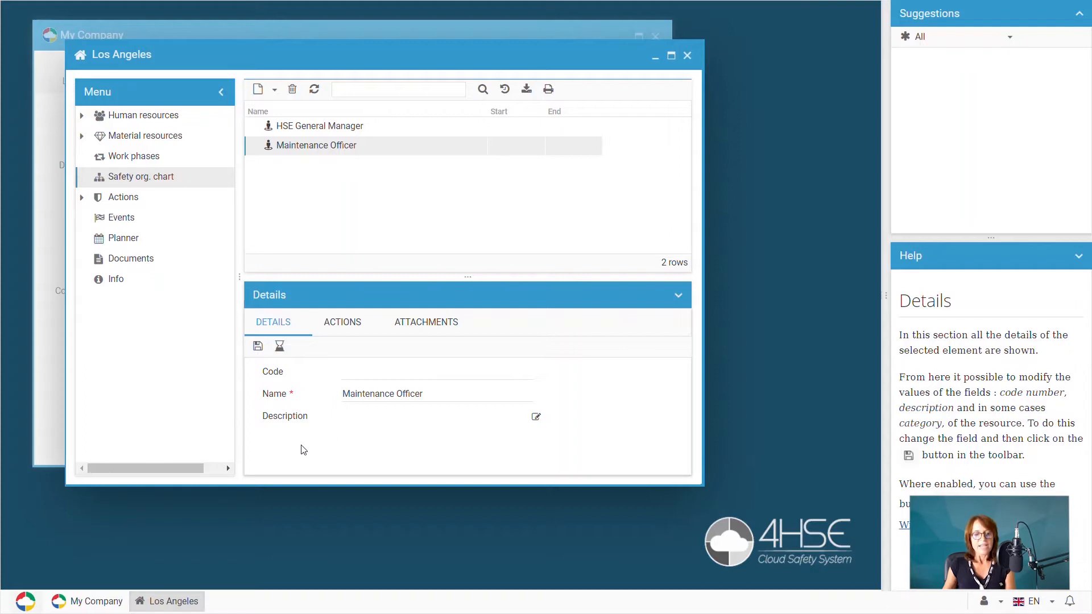
click(343, 126)
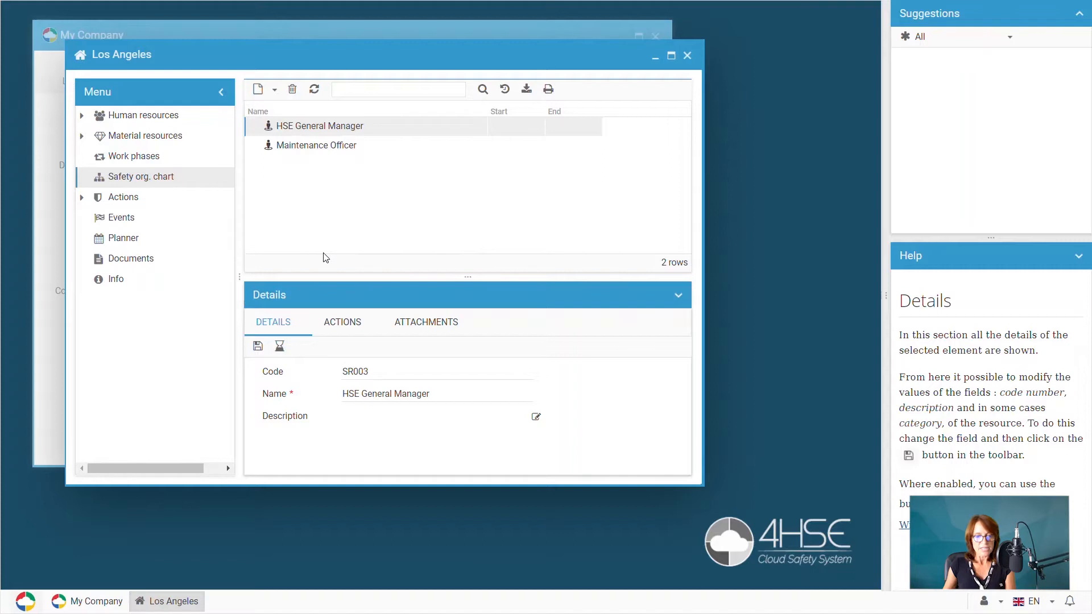
click(276, 91)
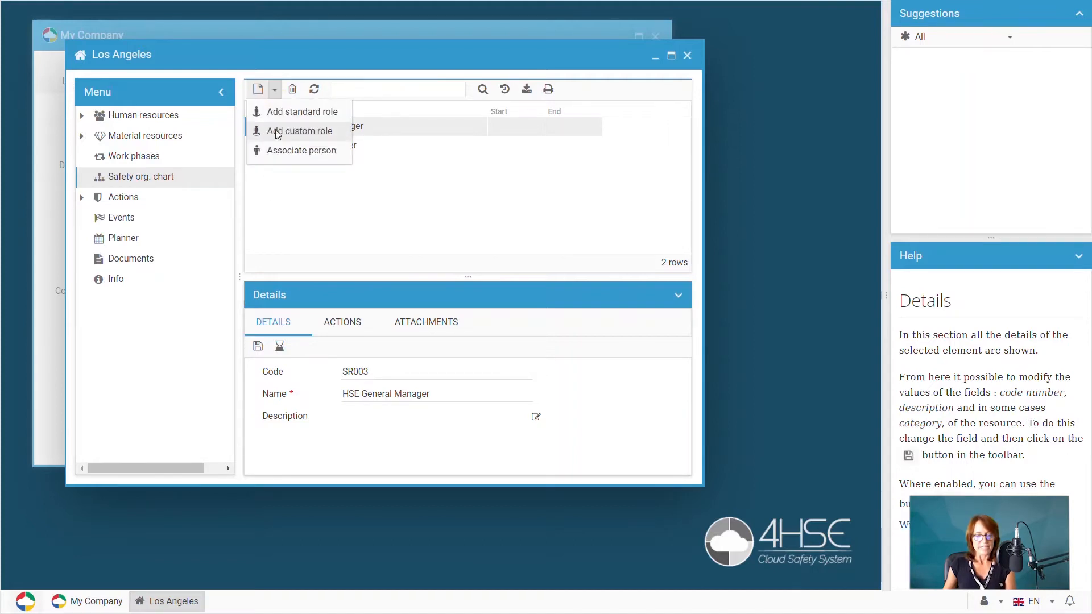
click(285, 157)
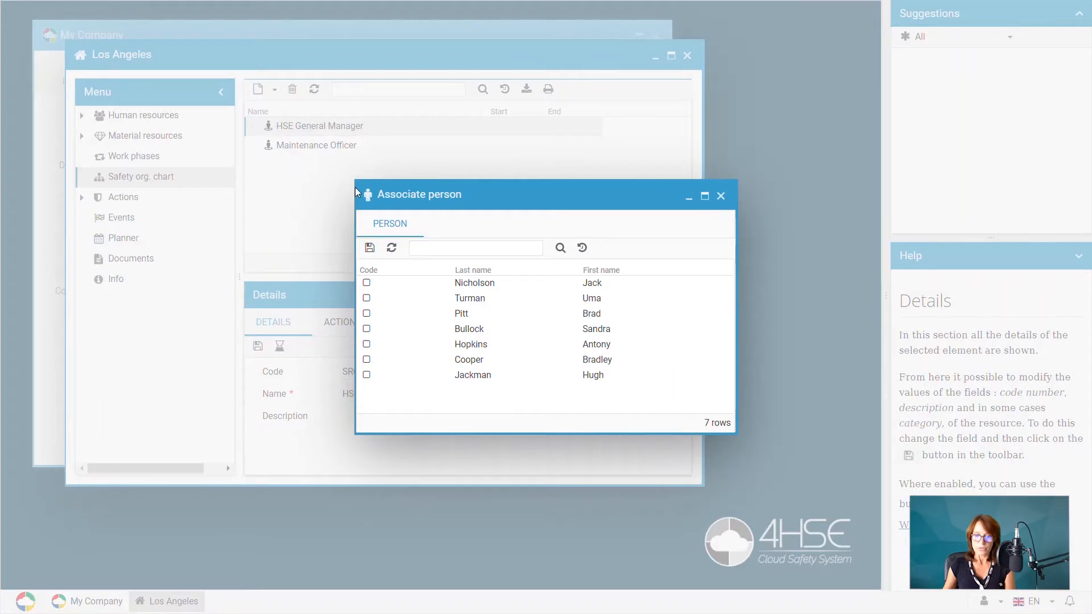
click(461, 284)
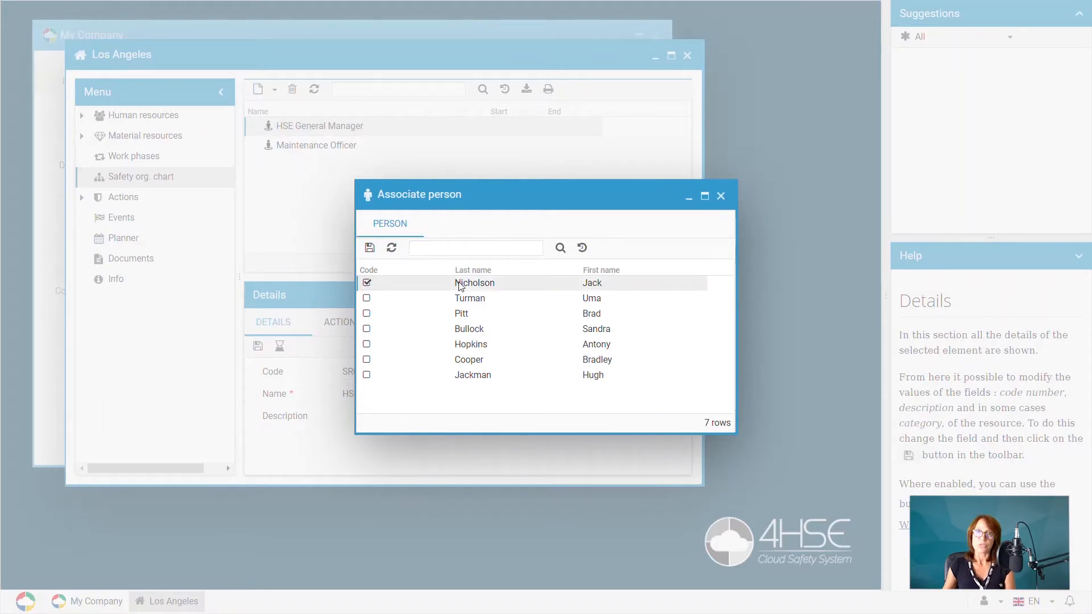
click(465, 375)
click(466, 363)
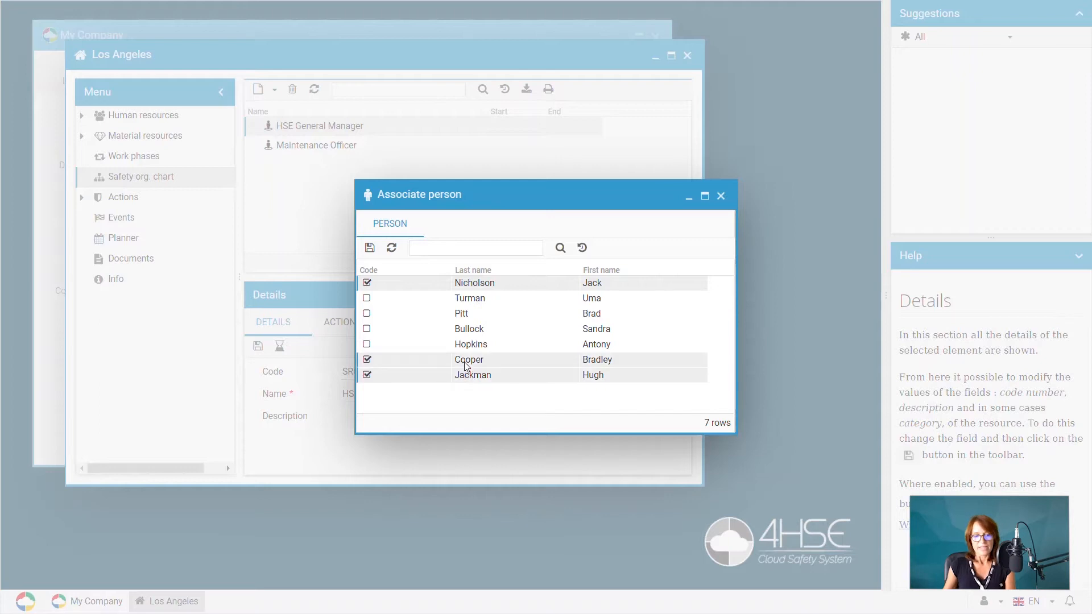
click(466, 303)
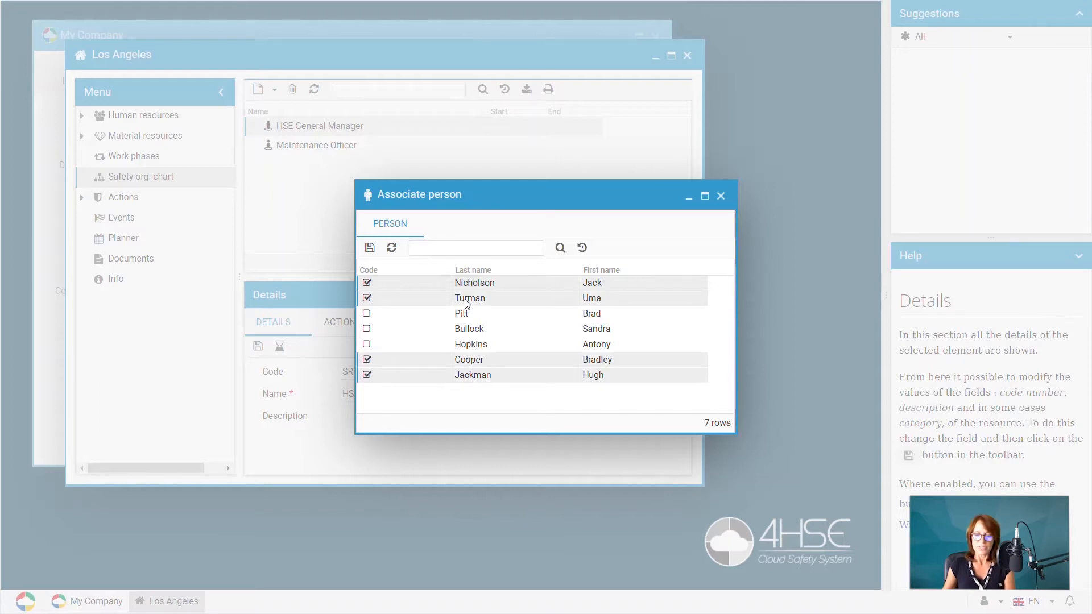
click(475, 285)
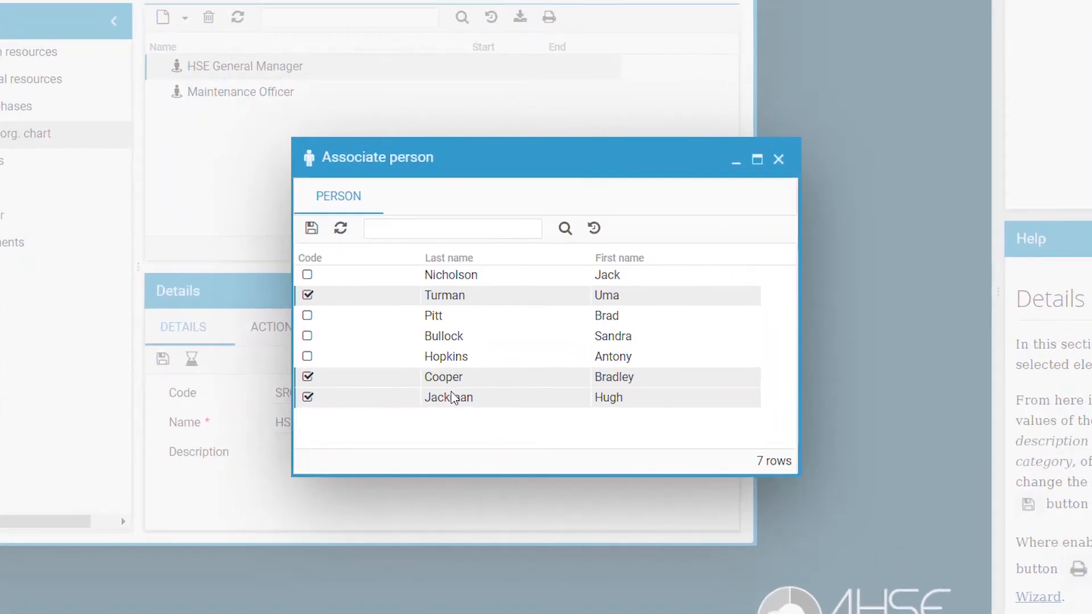
click(446, 377)
click(453, 402)
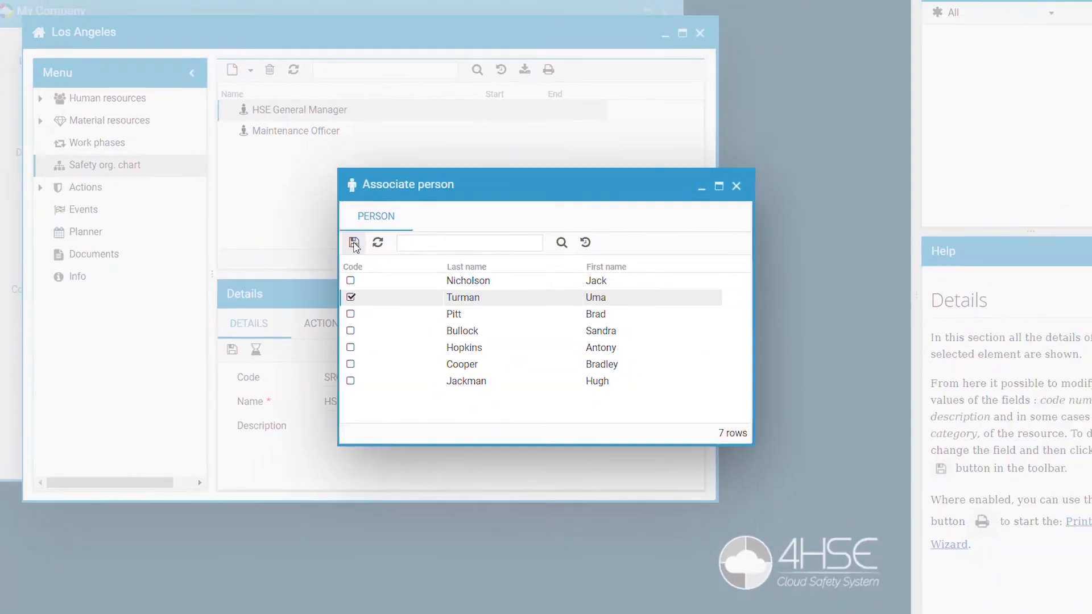
click(353, 244)
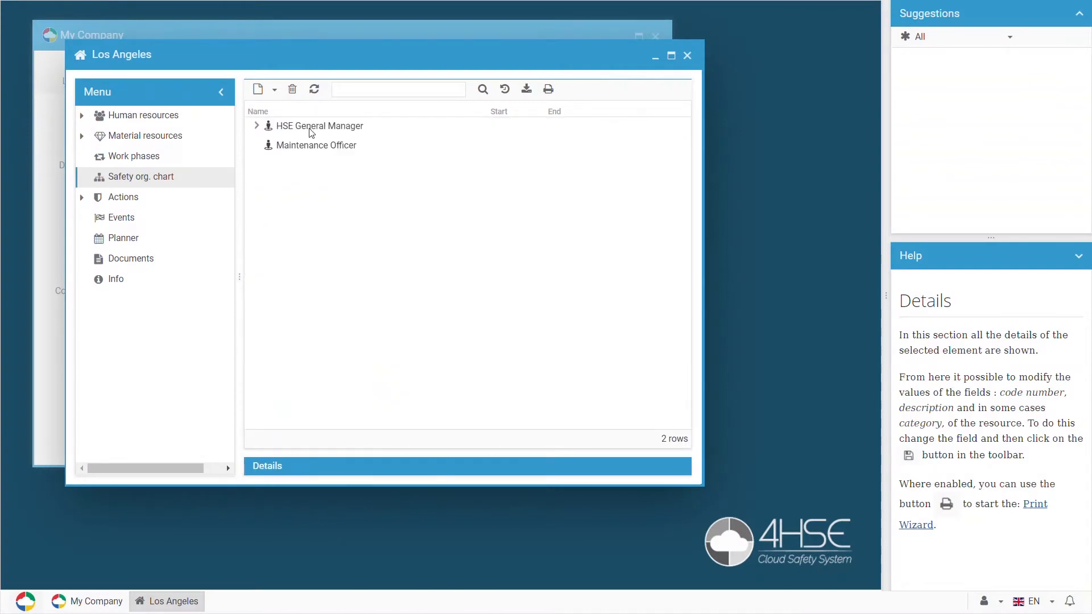
- Associate the first five listed people with the Maintenance Officer role and save the association
click(312, 133)
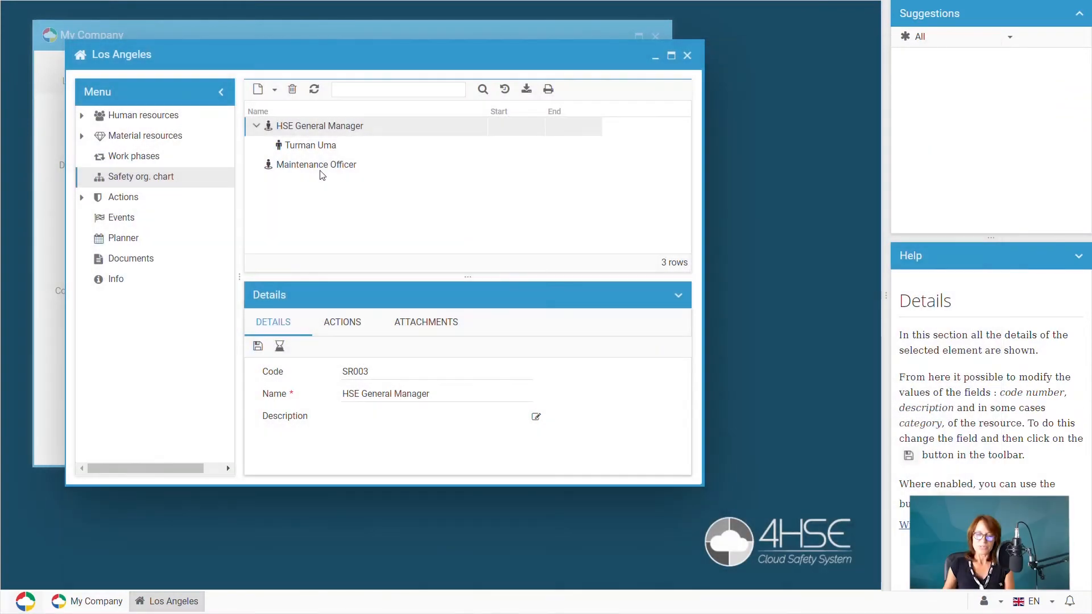
click(322, 171)
click(274, 92)
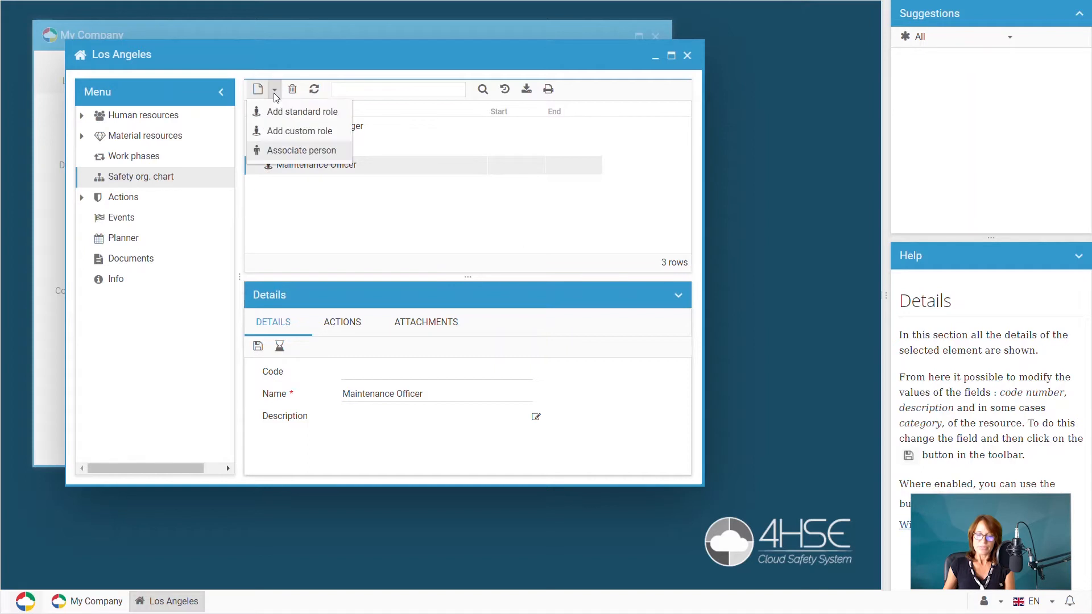
click(290, 151)
click(392, 289)
click(393, 298)
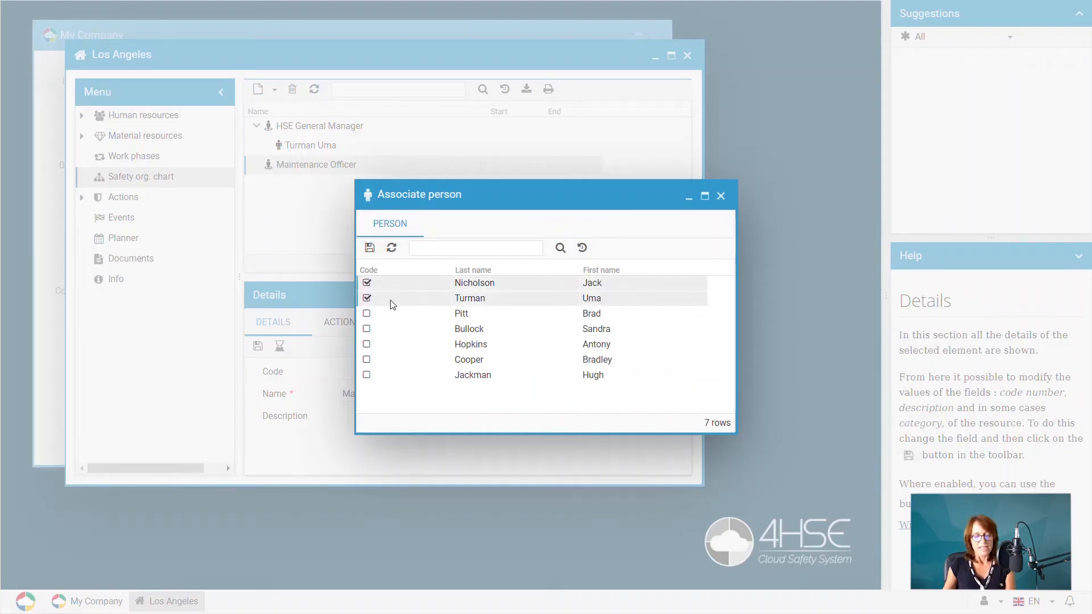
click(392, 314)
click(392, 328)
click(392, 344)
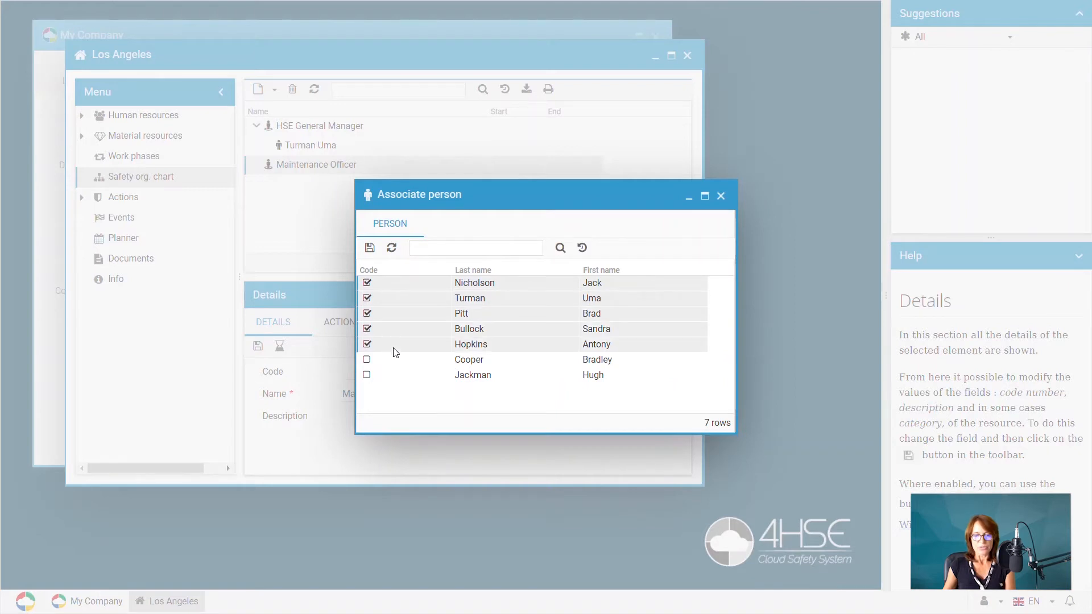
click(369, 248)
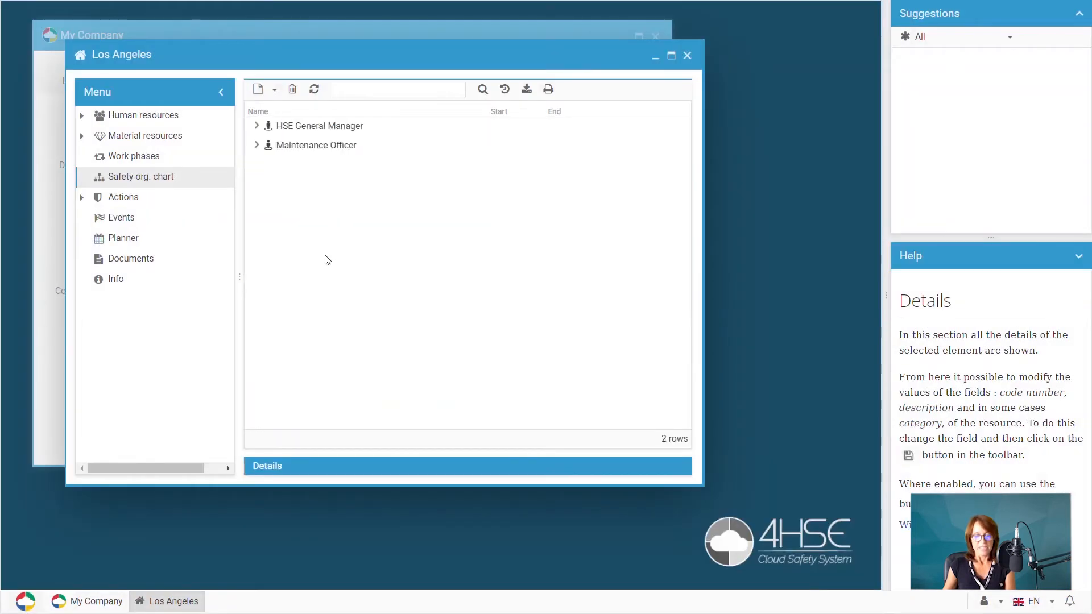
- Expand the Maintenance Officer role and enlarge the role list to show all its associated people
click(264, 150)
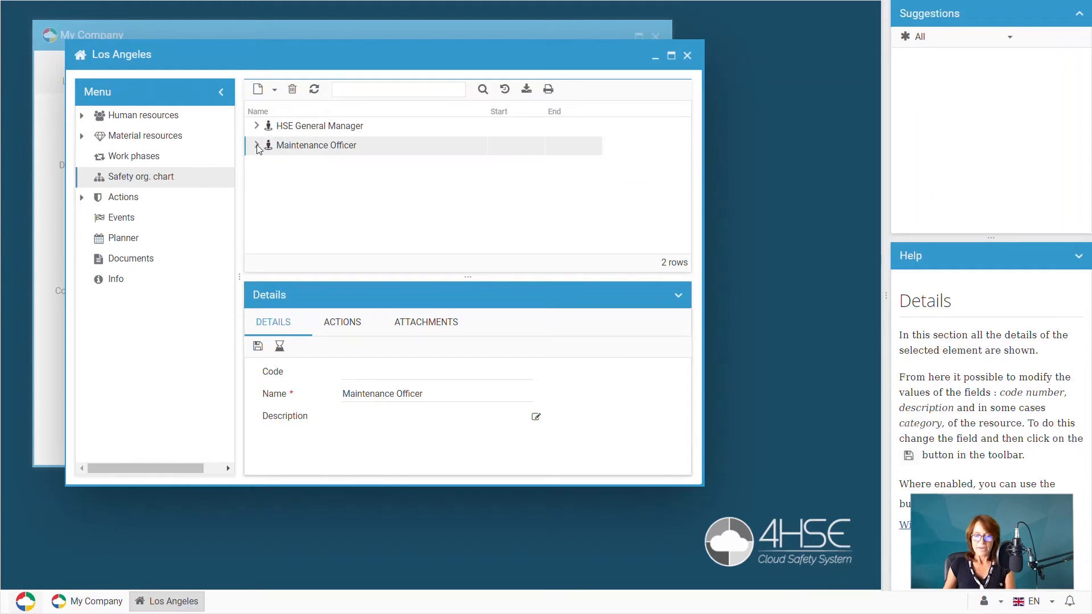
click(256, 146)
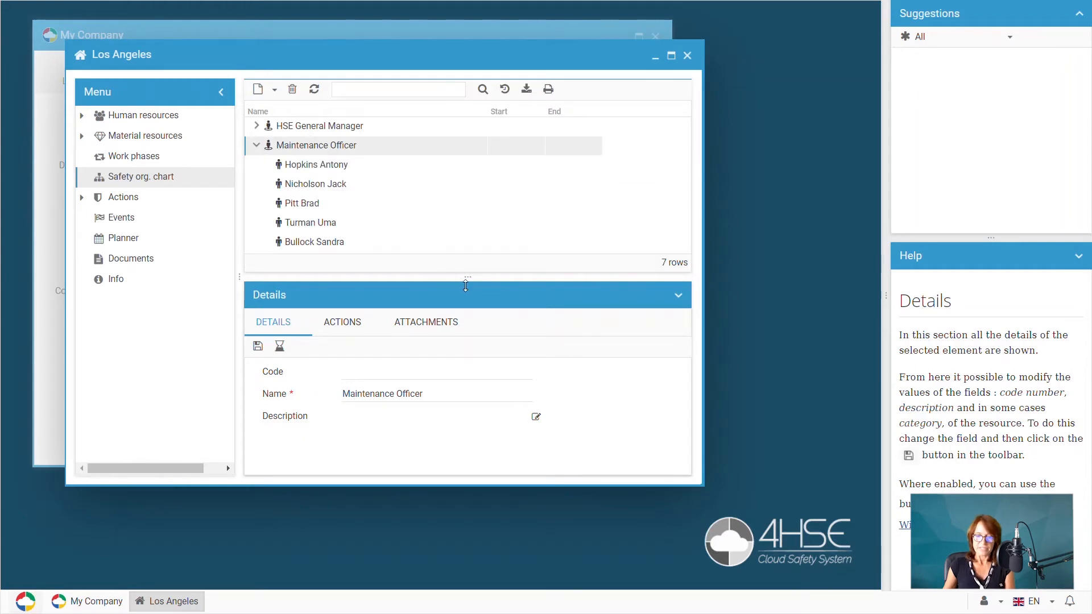
drag(467, 278, 467, 314)
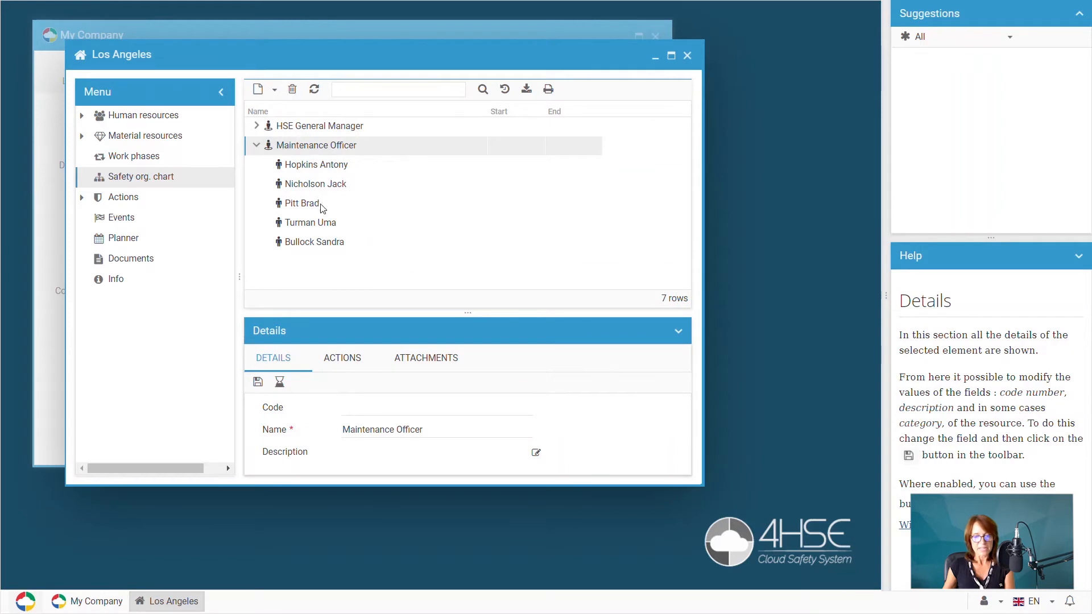
- Register a mandate start date of 20/08/2019 for the first person under Maintenance Officer, then expand the role again
click(336, 168)
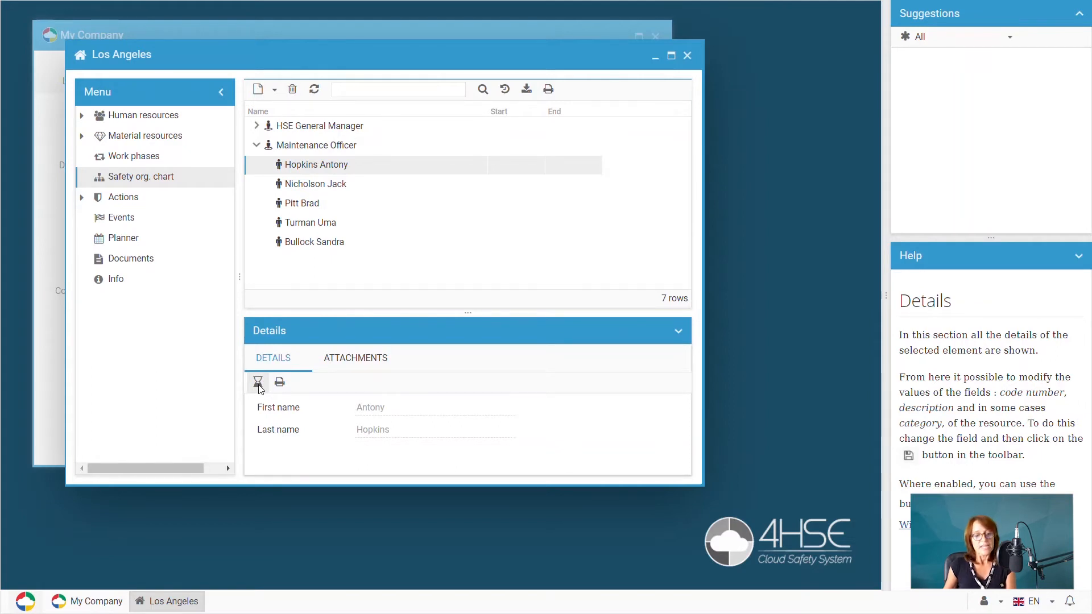
click(258, 388)
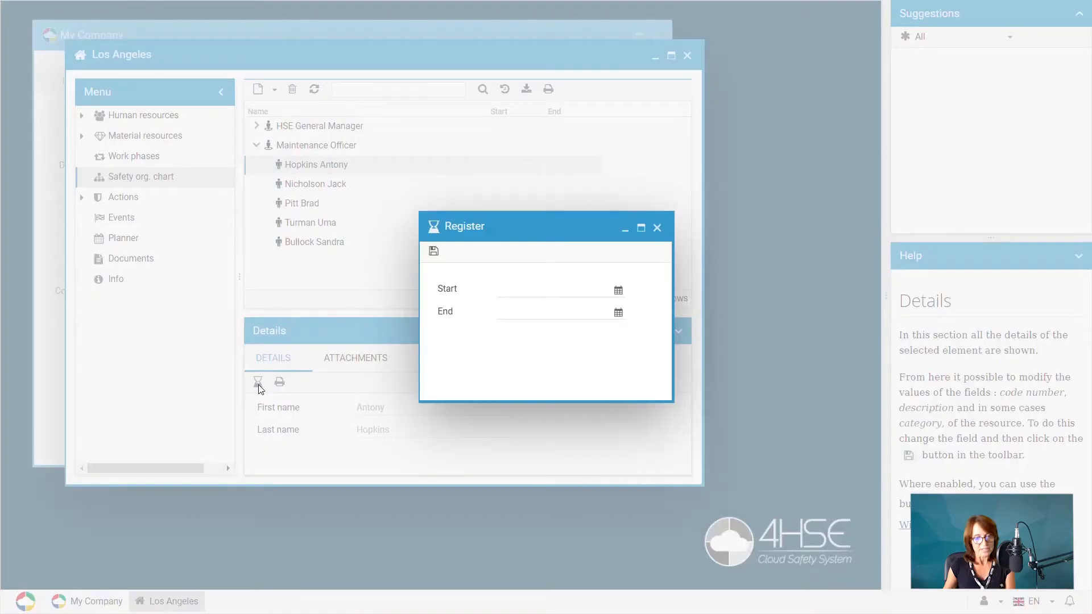
click(536, 290)
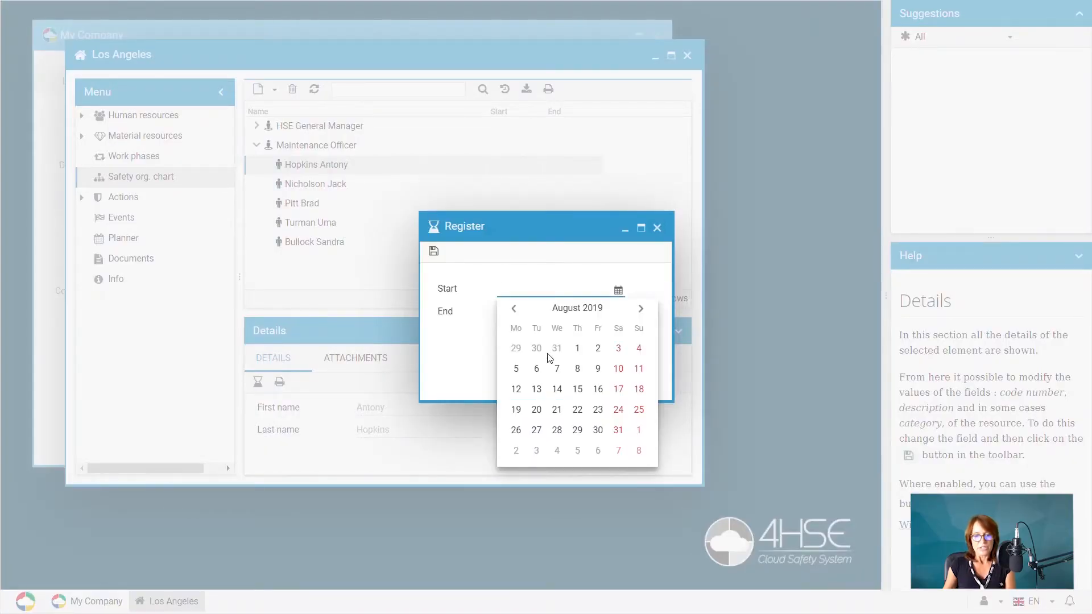
click(536, 411)
click(433, 252)
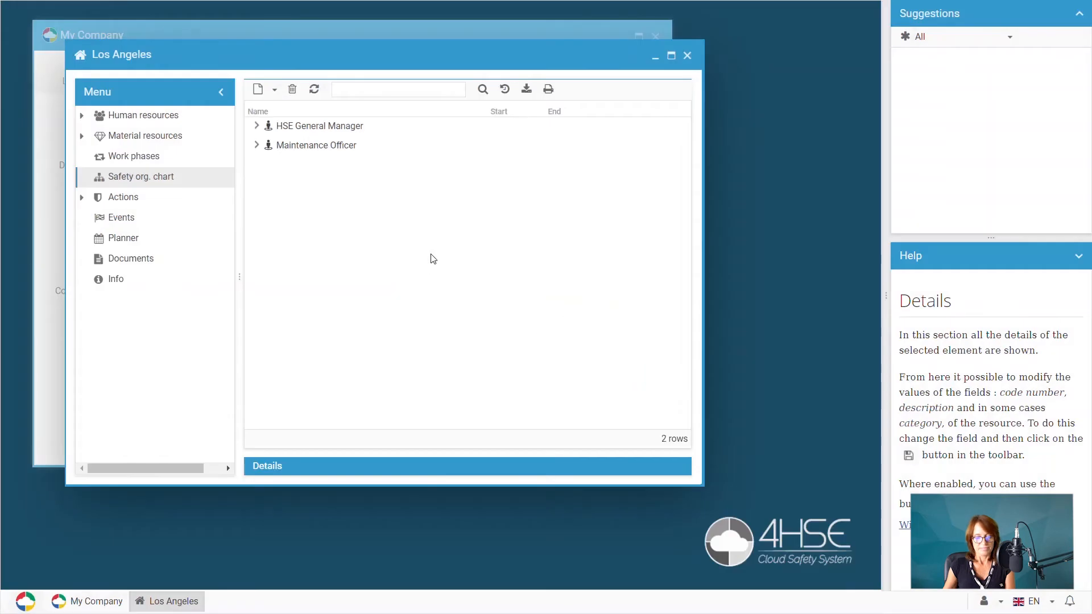
click(257, 145)
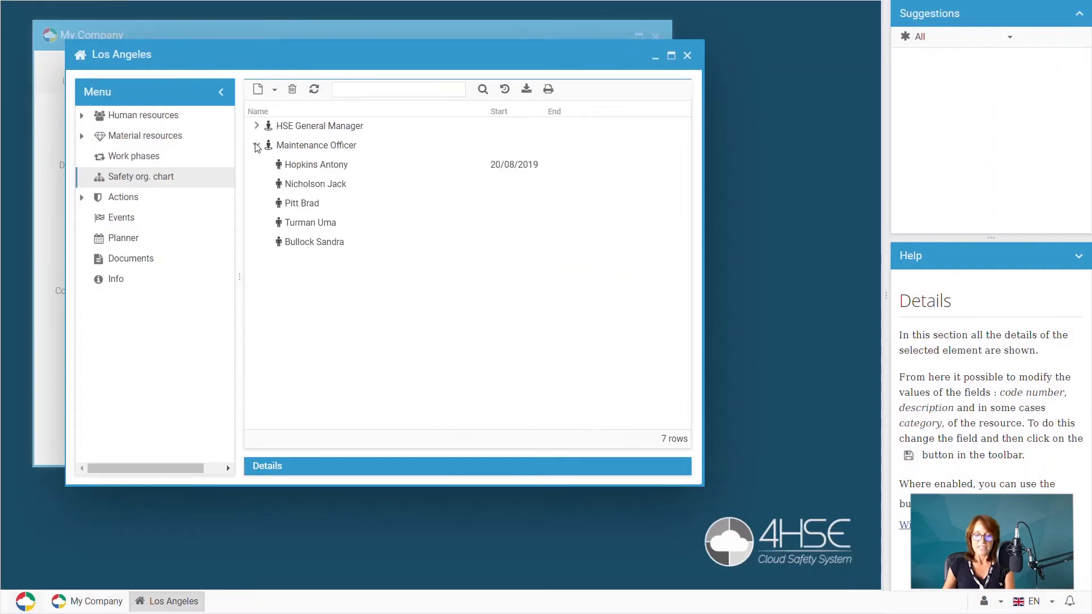
- Hide the Start and End columns of the role list and show both again
right_click(441, 116)
click(452, 147)
click(451, 165)
click(451, 147)
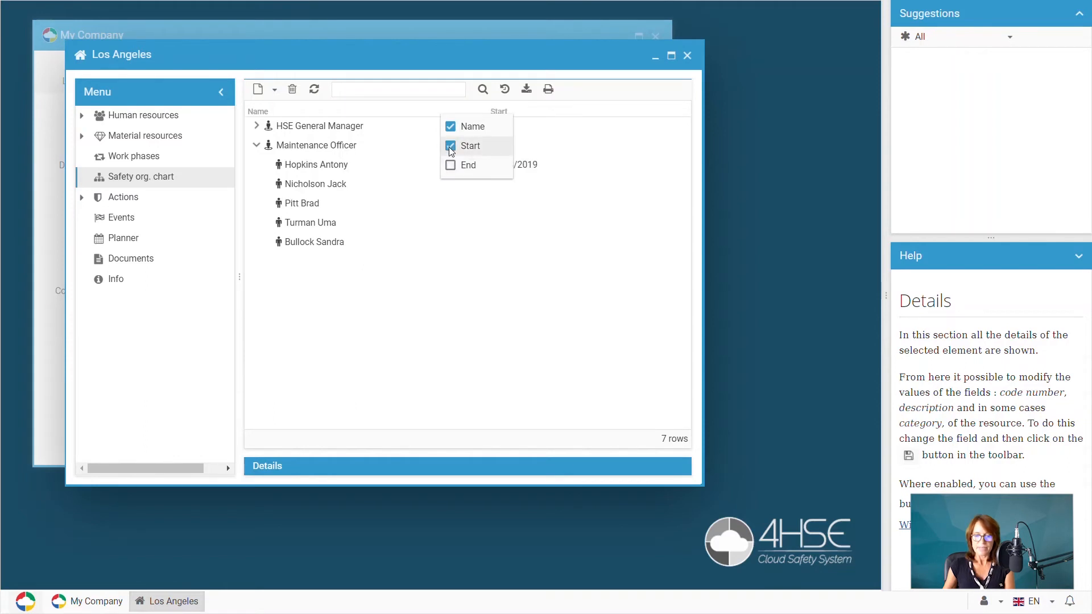
click(451, 165)
click(411, 362)
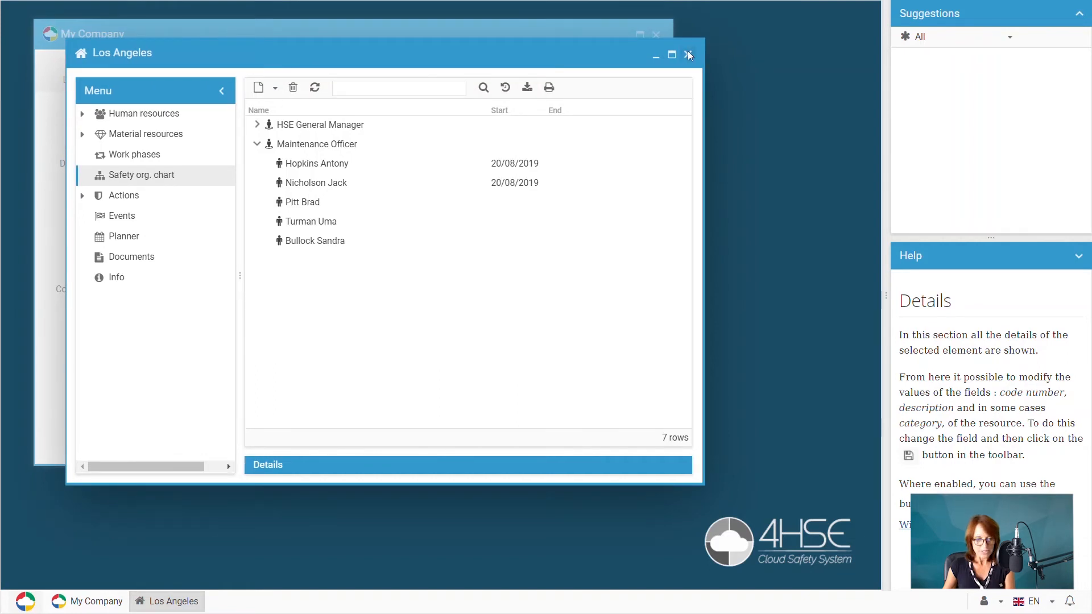
- Reopen the Los Angeles location and open the safety organisation chart of the last person in its people list
click(688, 55)
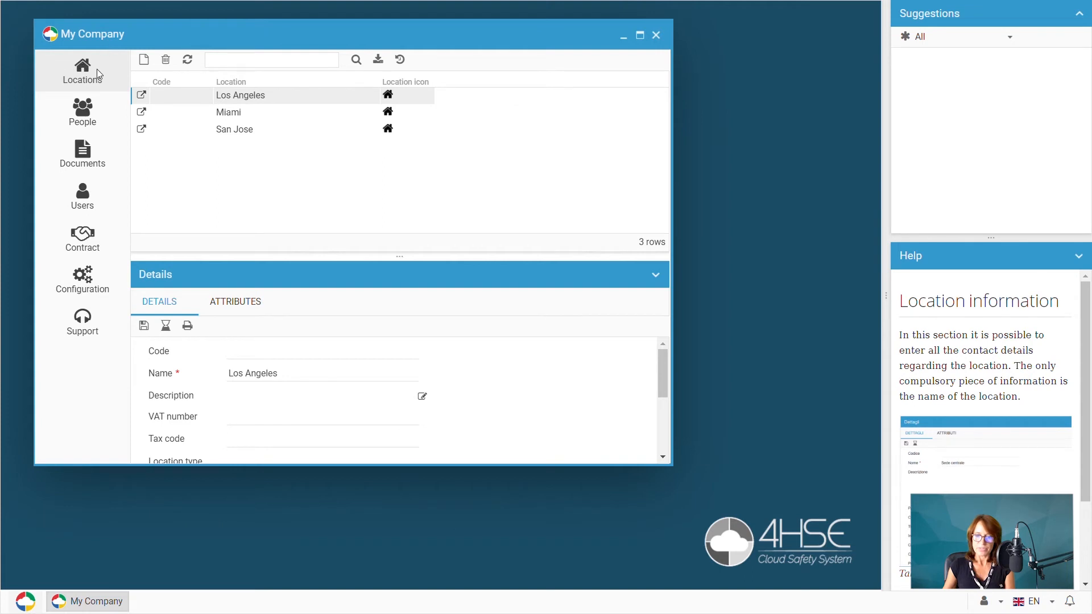
click(142, 95)
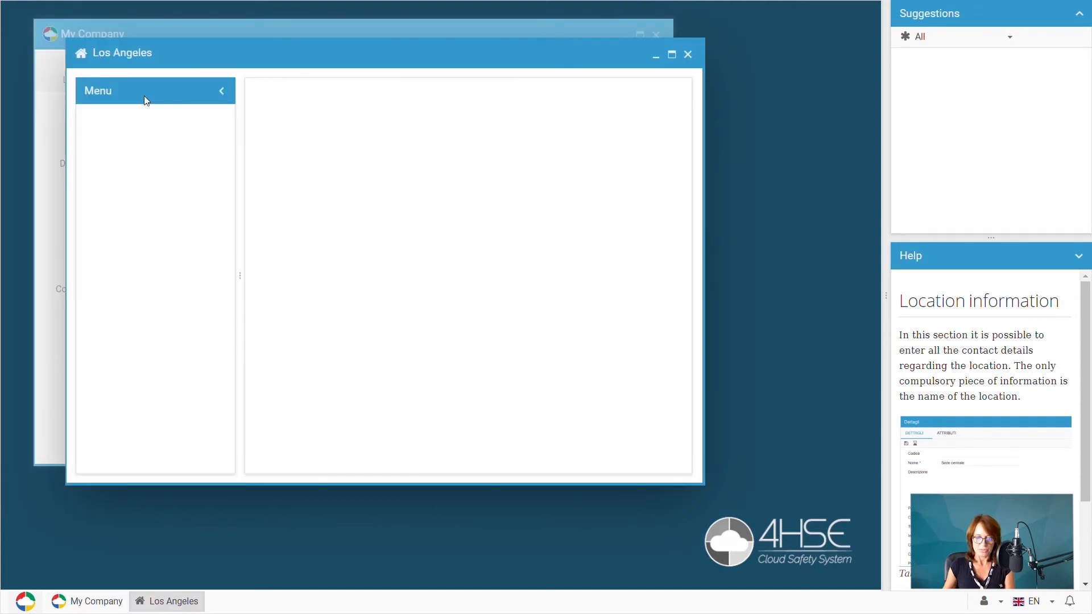
click(140, 115)
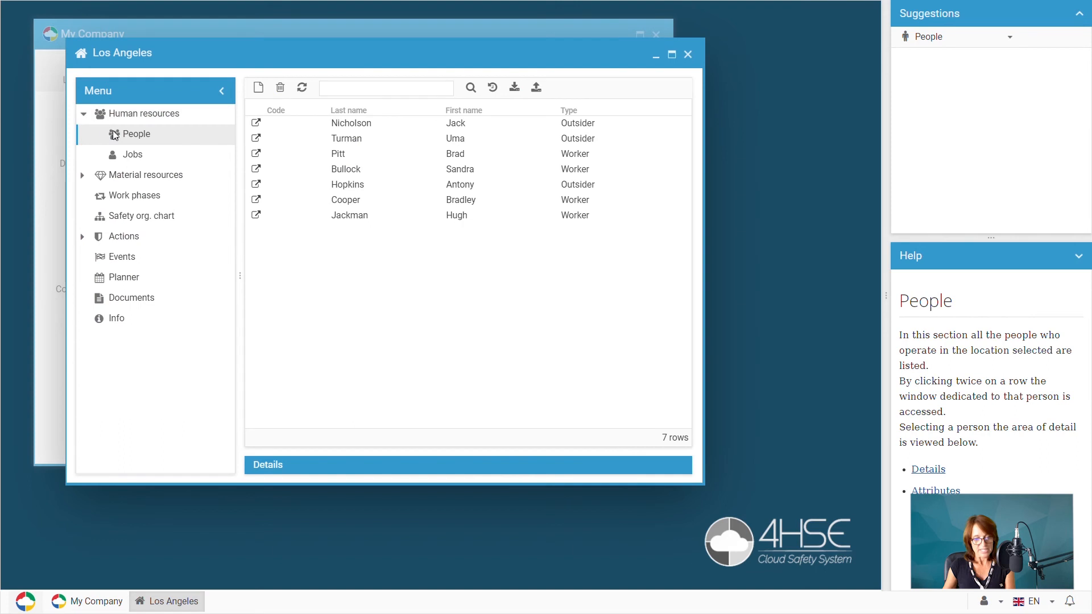
click(257, 217)
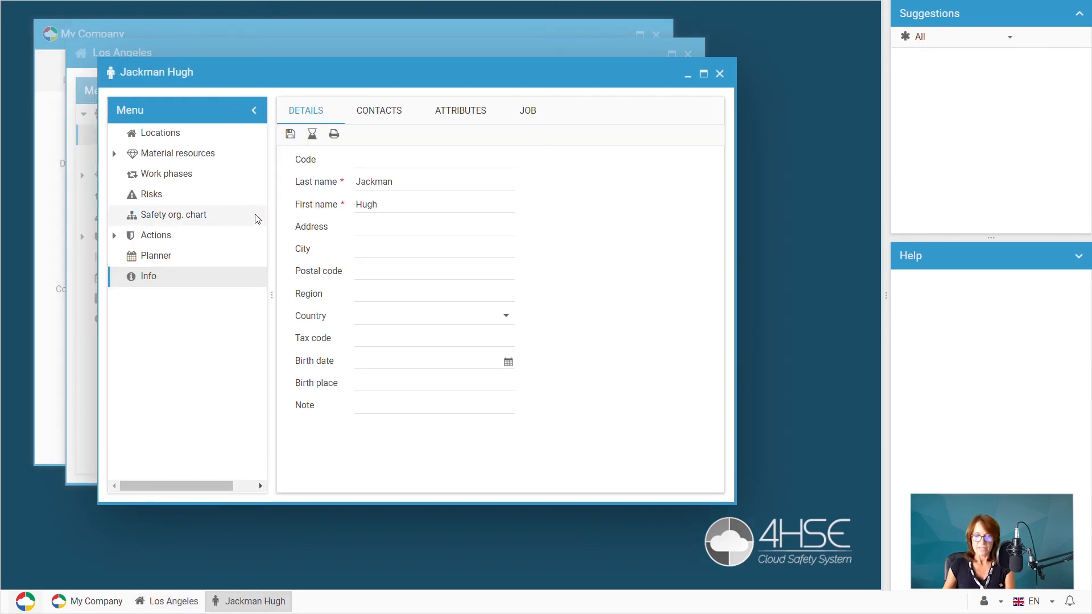
click(191, 216)
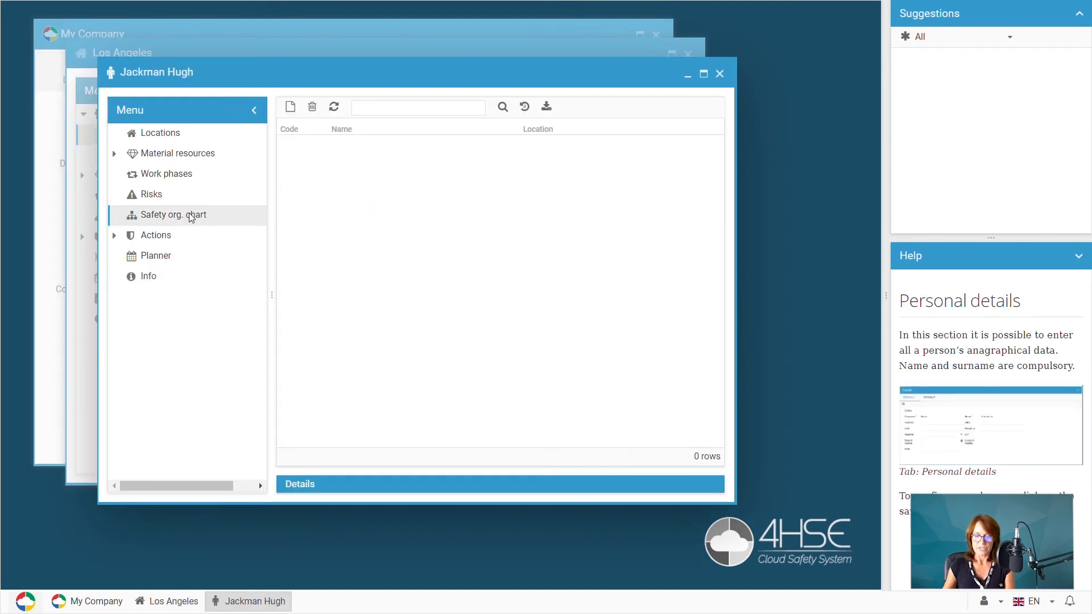
- Associate the HSE General Manager role of the Los Angeles office with this person and save the association
click(290, 108)
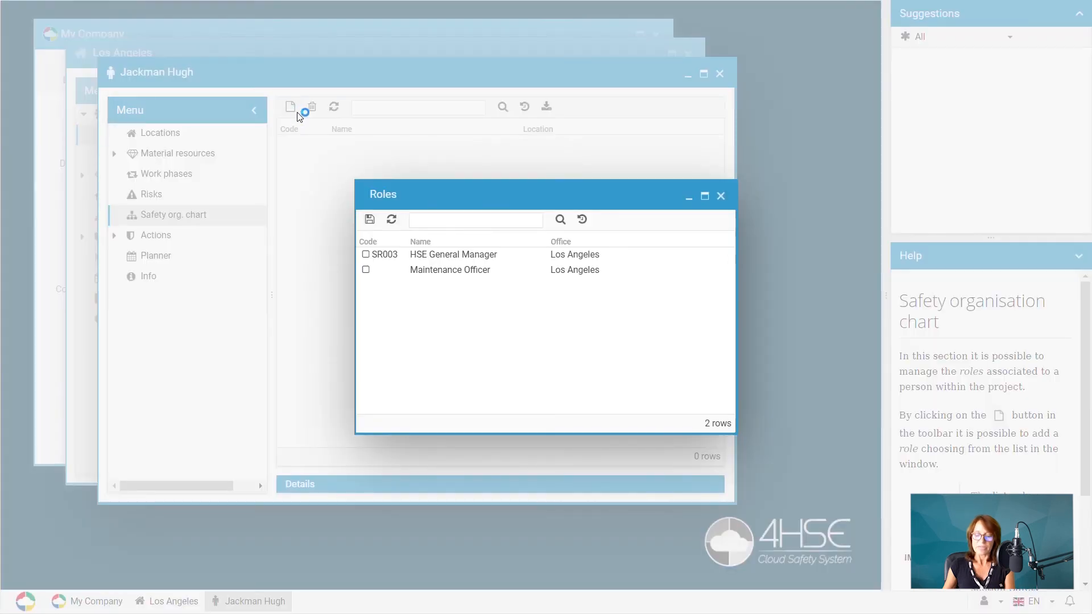
click(365, 256)
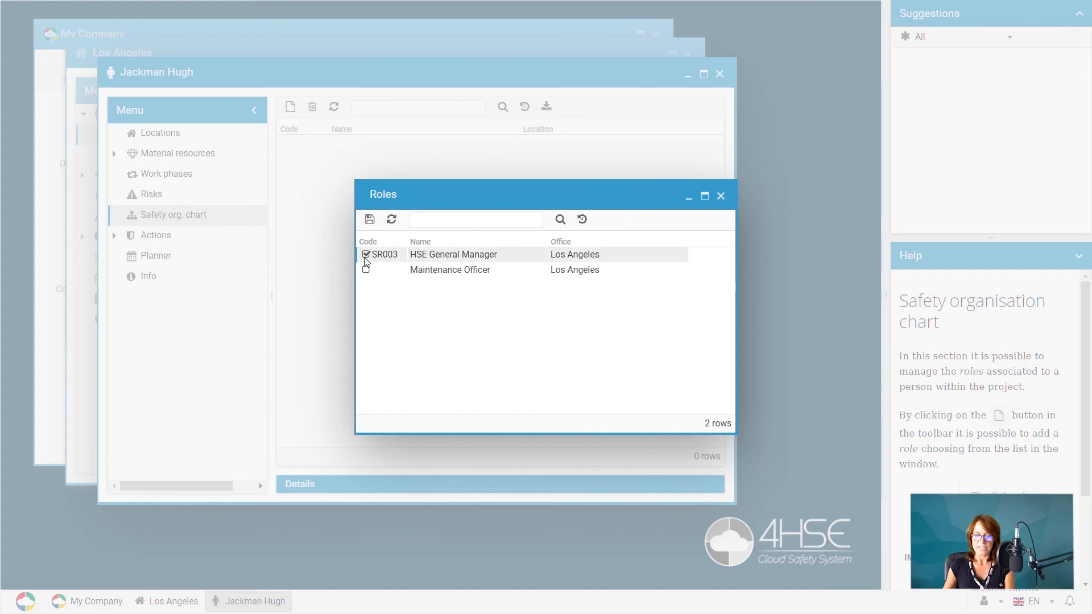
click(369, 222)
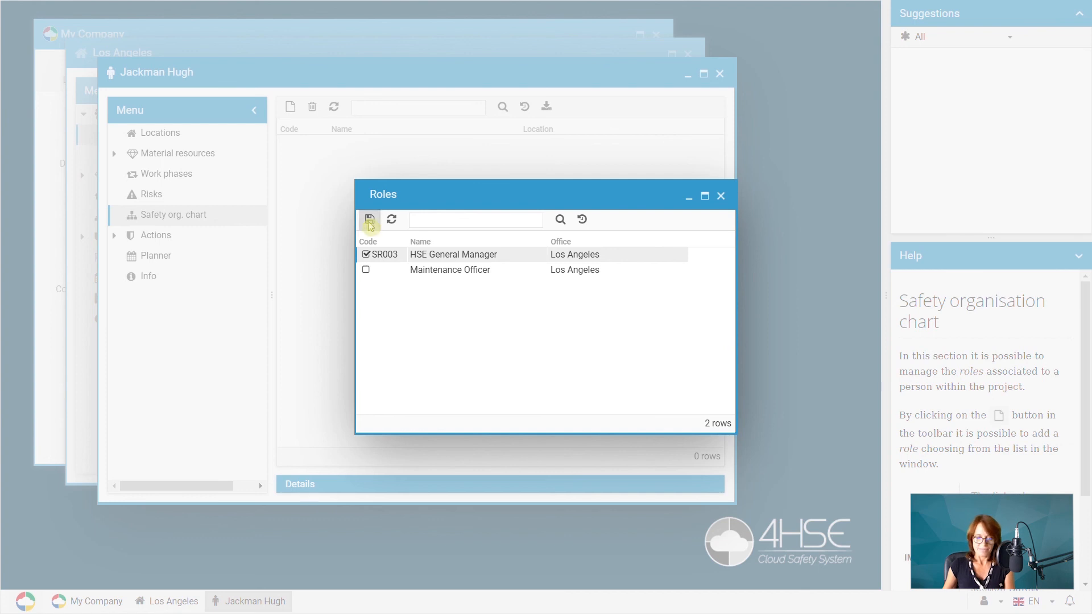